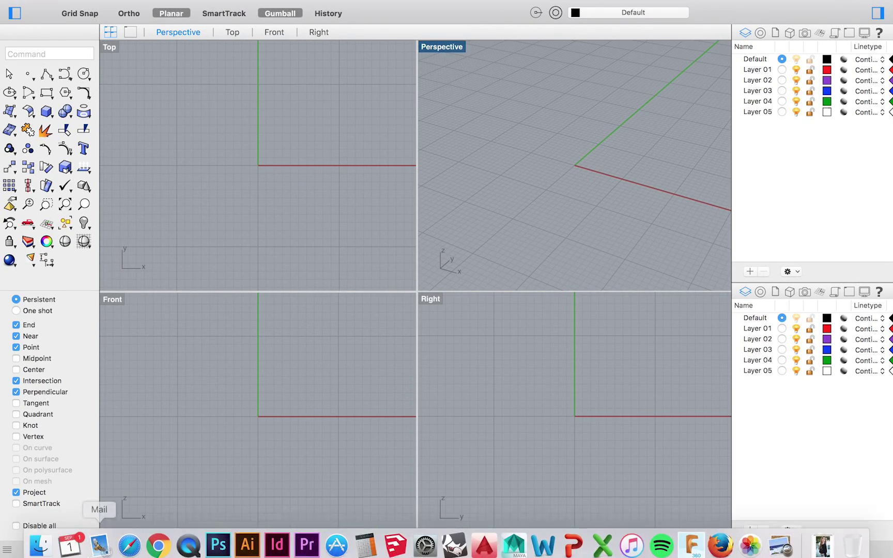
Search Finder for 'chamfer' and open Chamfer.3dm in Rhinoceros, filling the screen.
click(40, 538)
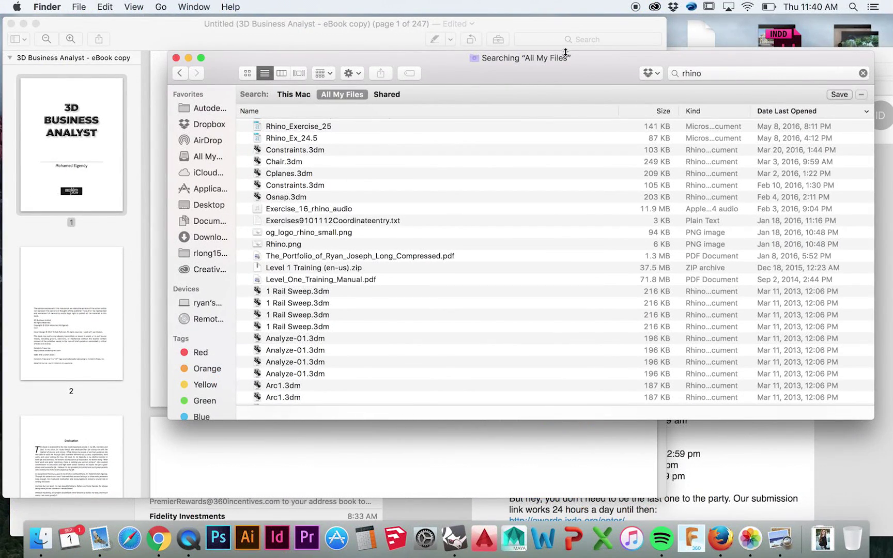
click(753, 70)
key(super+a)
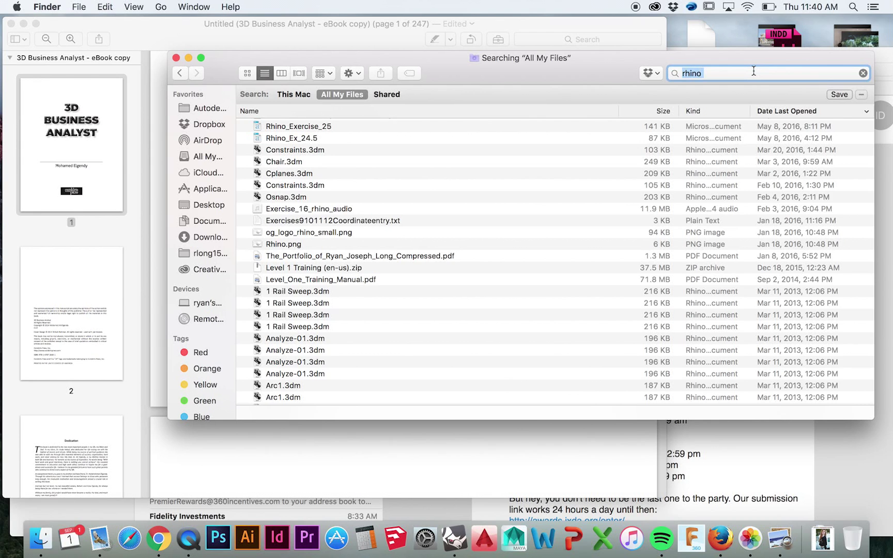
text(chamfer)
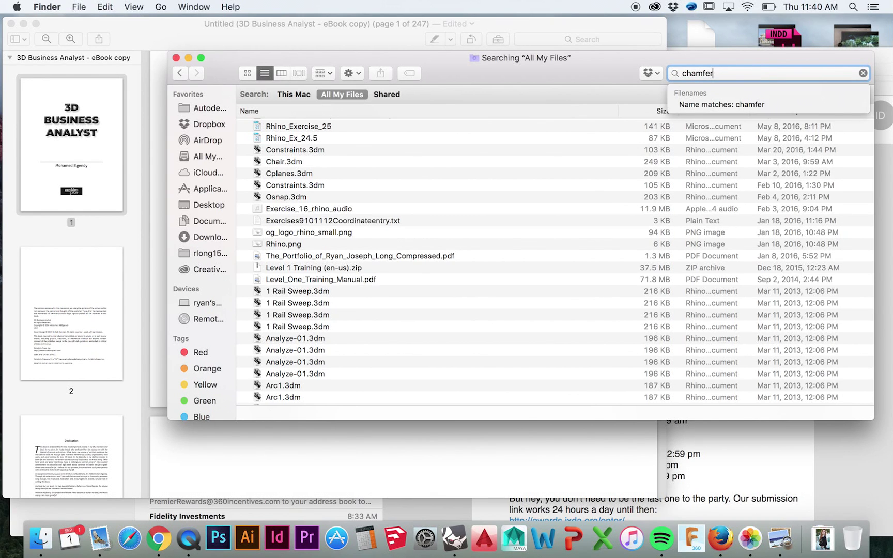
click(316, 149)
double_click(317, 148)
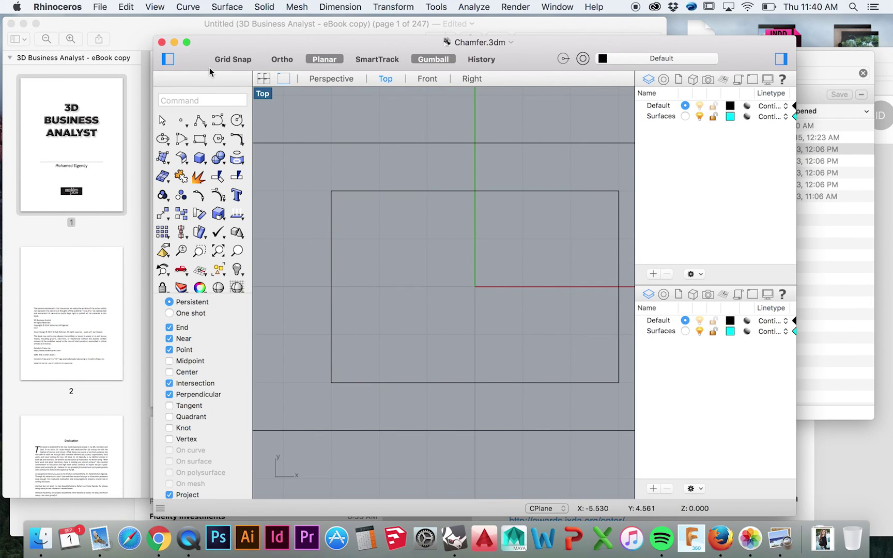
click(187, 43)
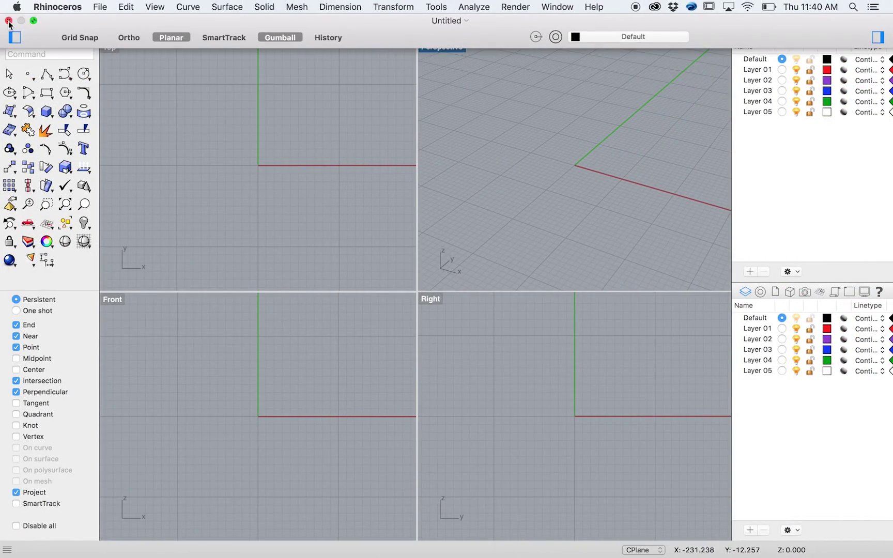
Close the empty Untitled window and return to the full-screen Chamfer.3dm space.
click(8, 21)
key(ctrl+Right)
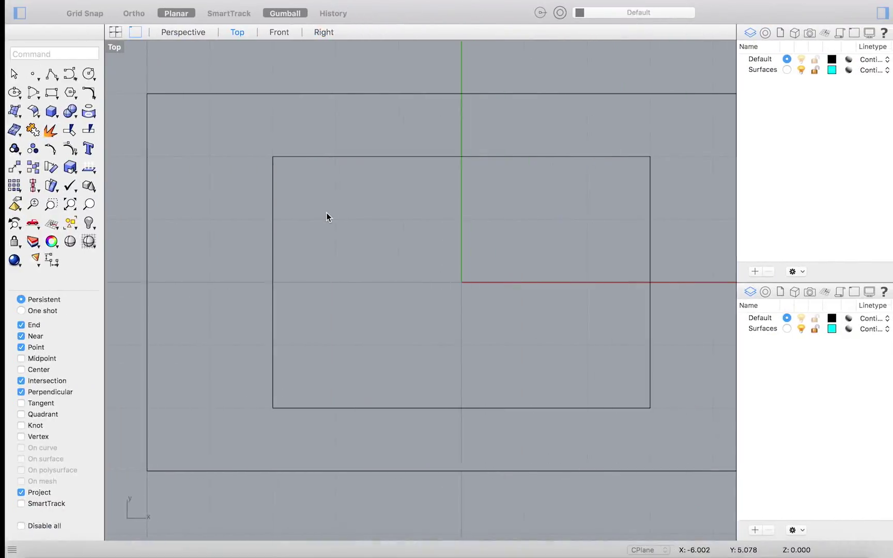
key(ctrl+Right)
key(ctrl+Left)
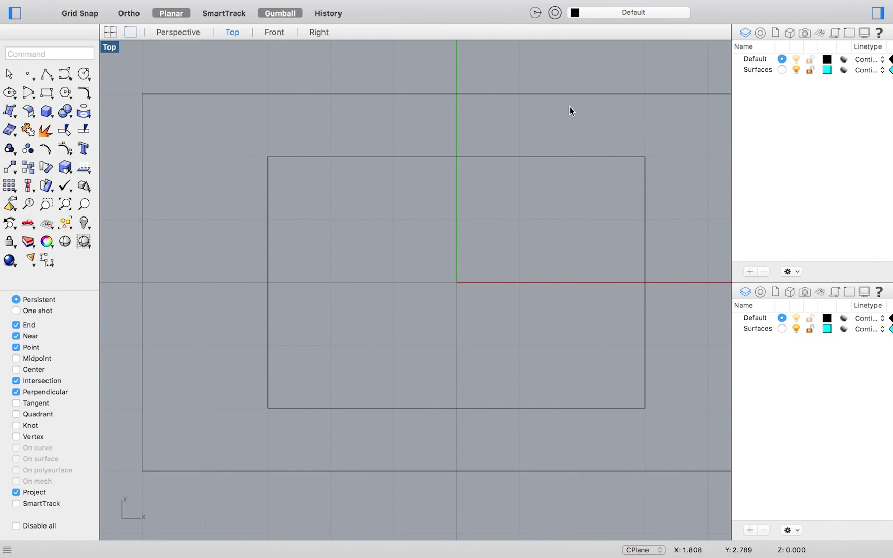
Zoom and pan the Top viewport so both nested rectangles are fully visible.
scroll(586, 196, down, 3)
scroll(586, 194, down, 2)
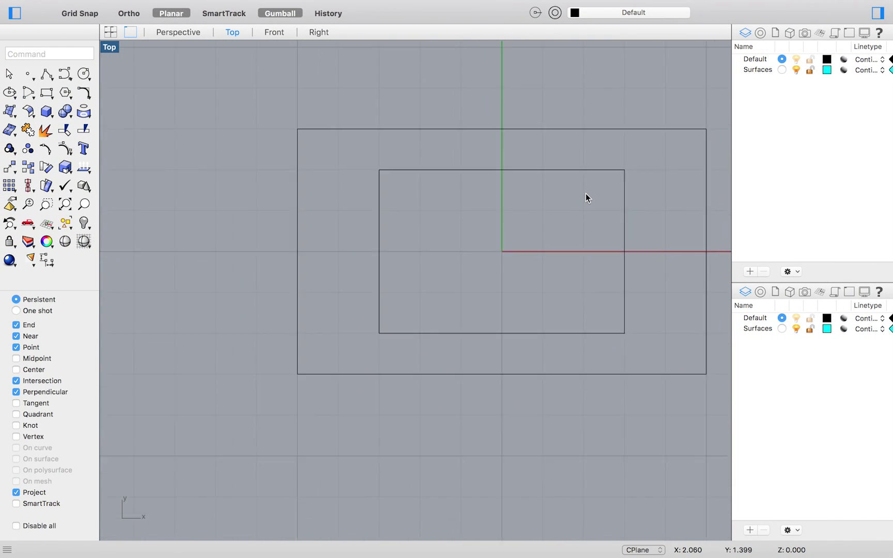
scroll(585, 194, right, 3)
scroll(586, 194, up, 2)
scroll(585, 197, left, 3)
scroll(586, 197, up, 1)
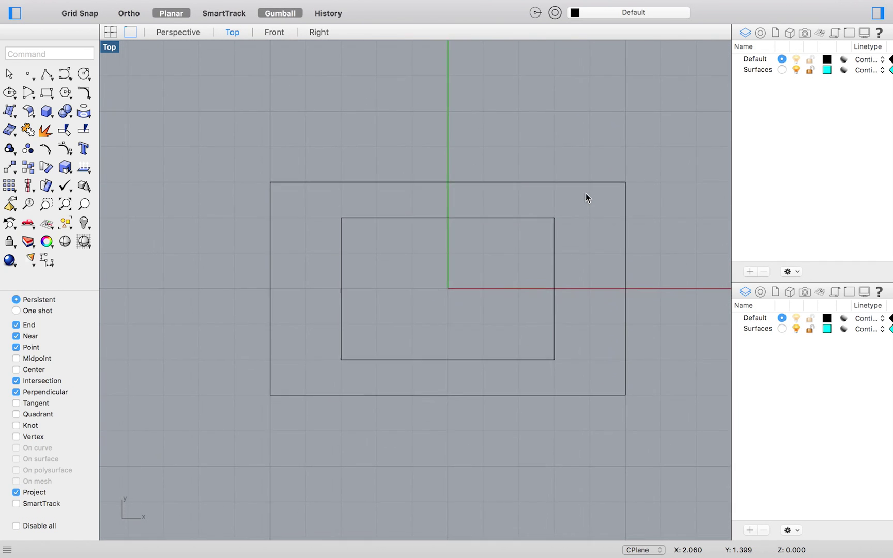
scroll(586, 197, right, 4)
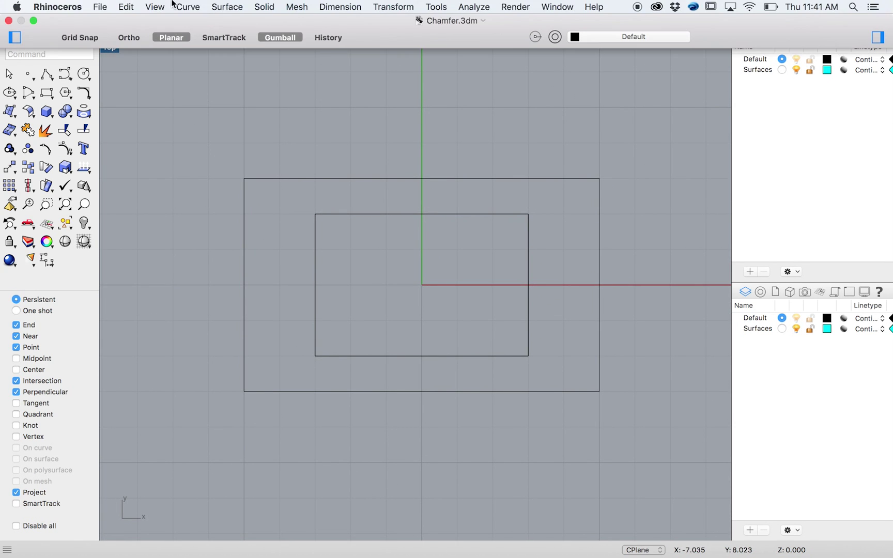
click(188, 7)
Chamfer the inner rectangle's top-left corner with both distances set to 1.
click(241, 257)
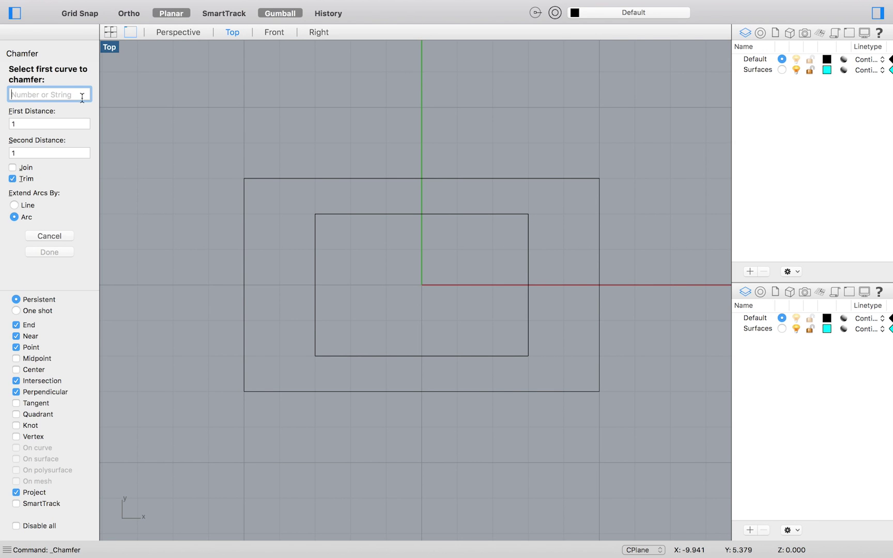
text(1,1)
key(Return)
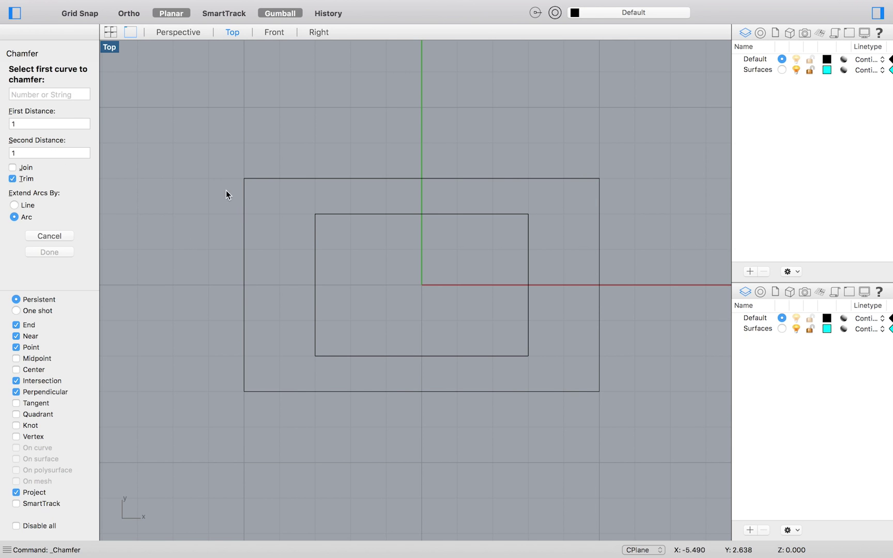
click(394, 214)
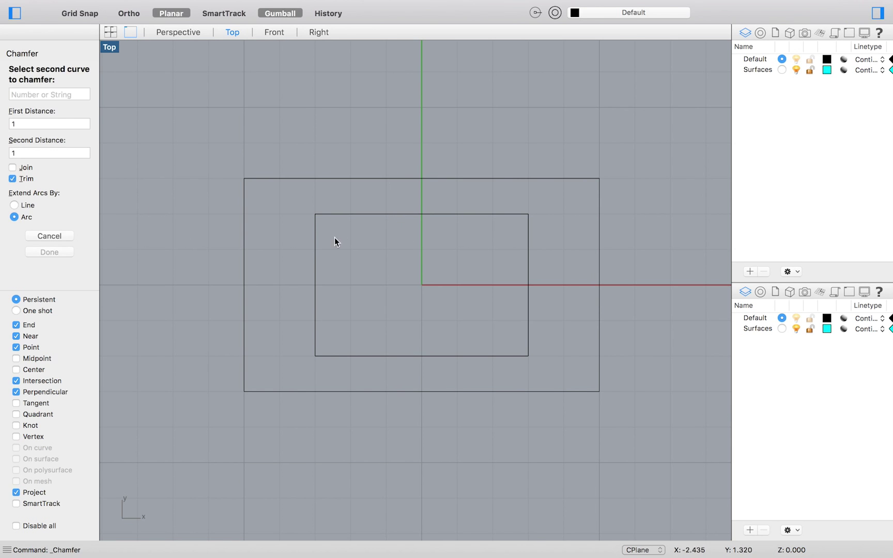
click(315, 246)
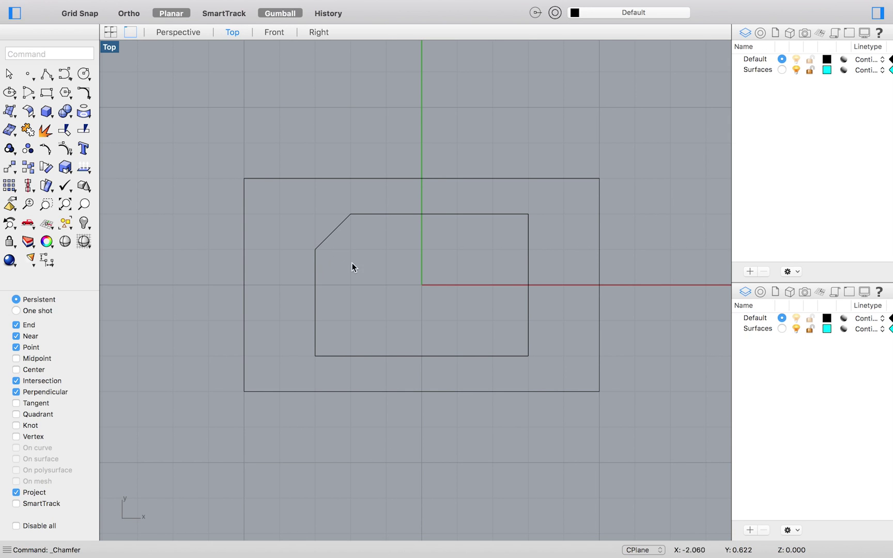
key(Return)
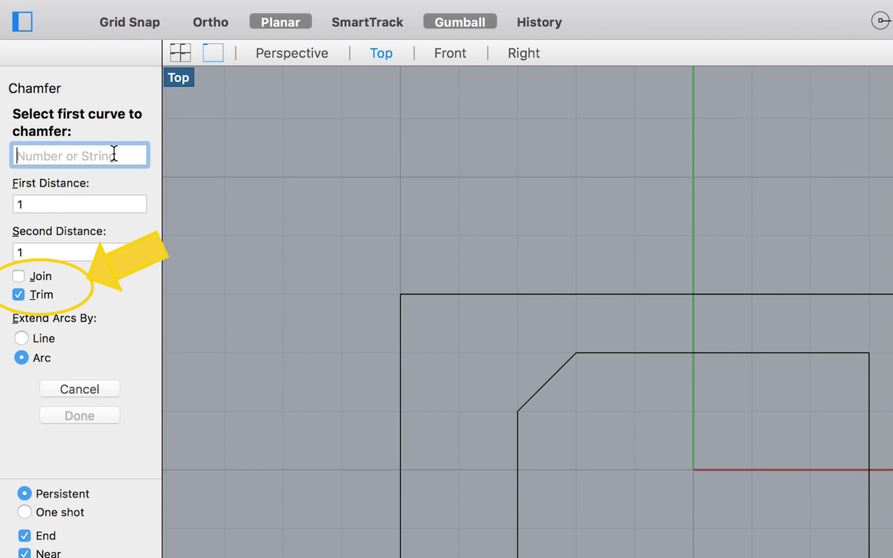
Set the repeated chamfer's distances to 3 and 2.
text(3,2)
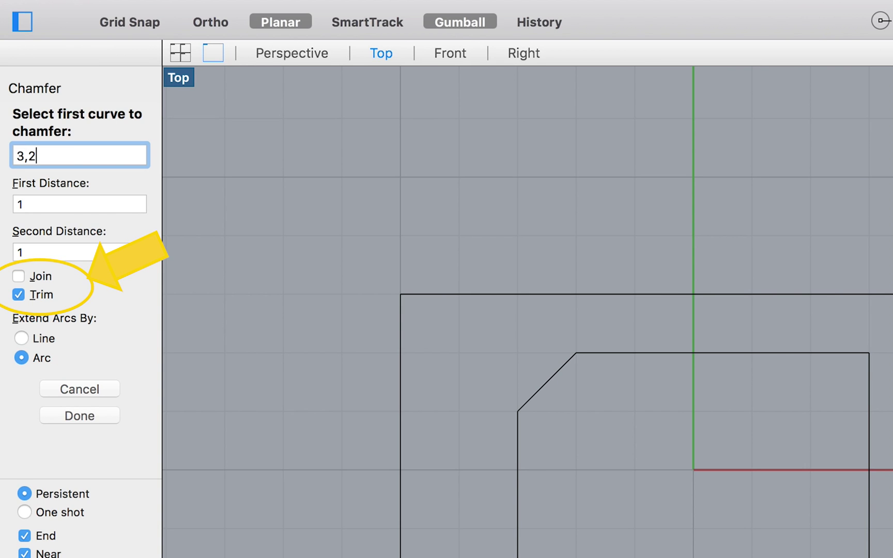
key(Return)
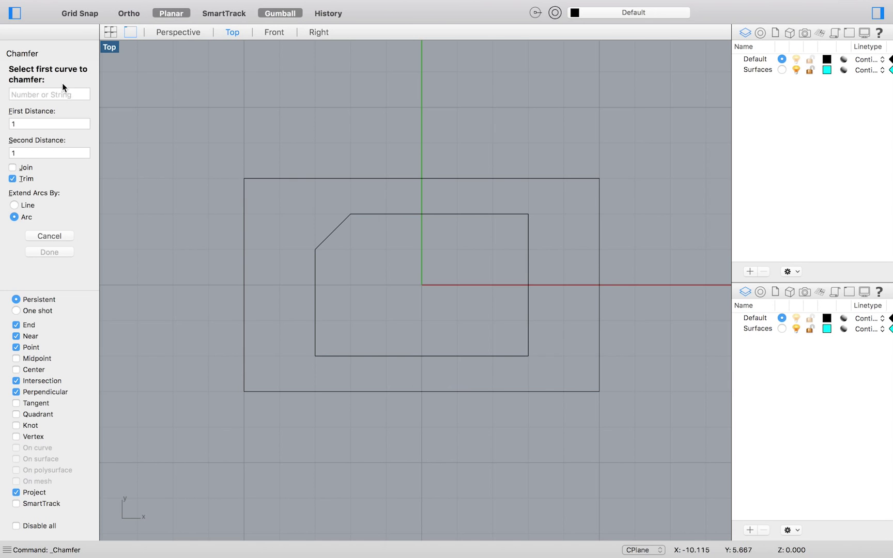
Chamfer the outer rectangle's top-left and bottom-left corners at distances 3 and 2.
text(3,2)
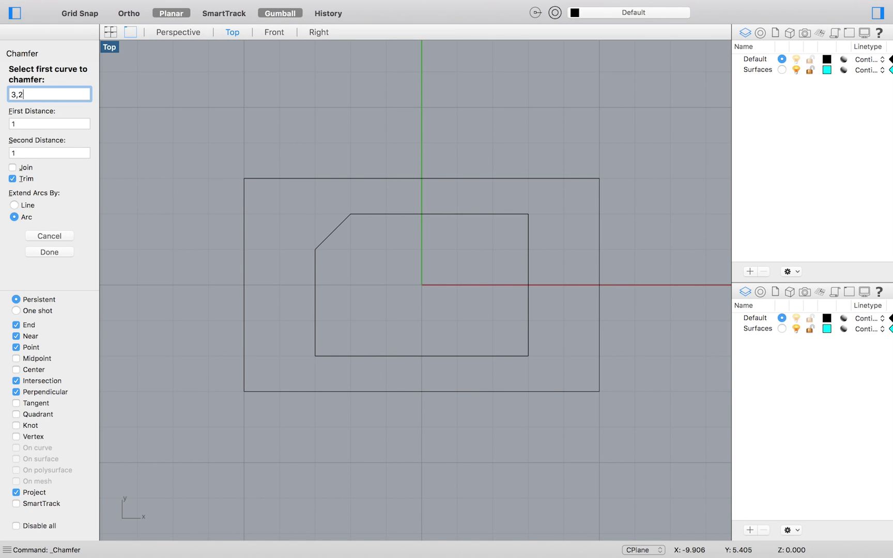
key(Return)
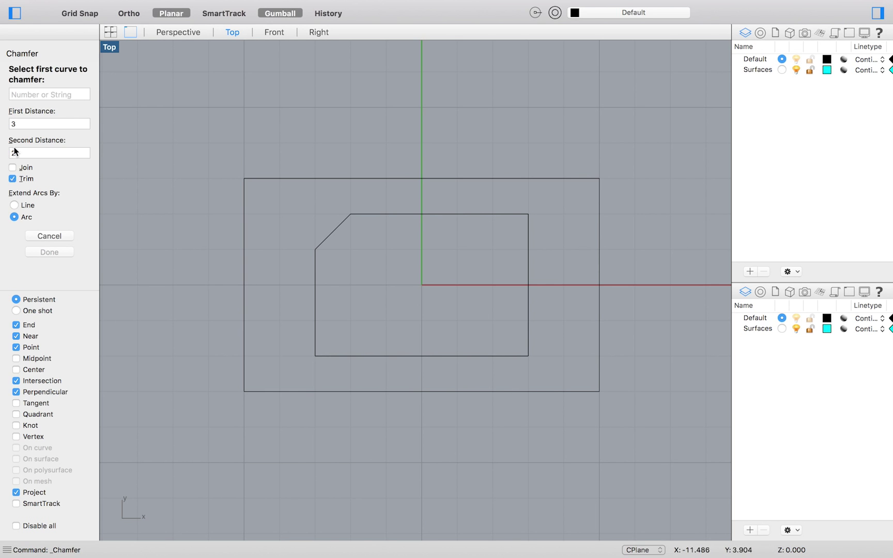
click(307, 179)
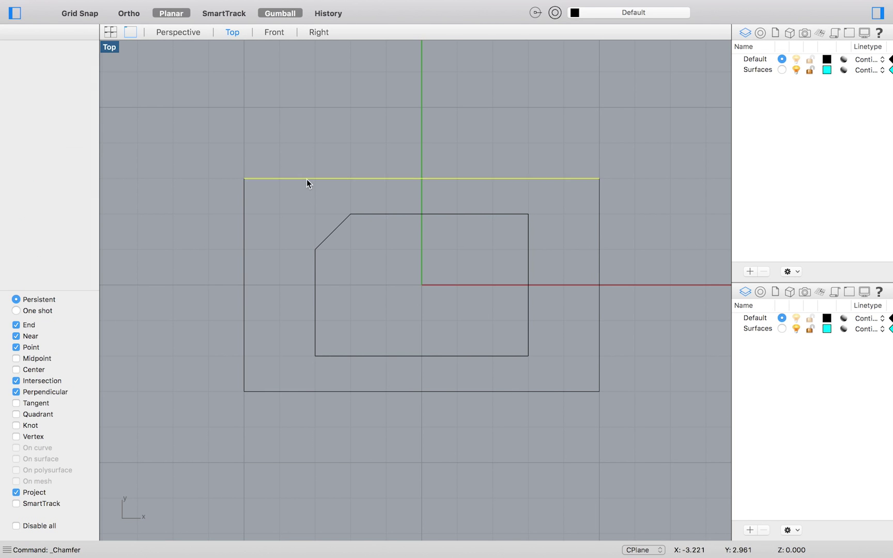
click(245, 228)
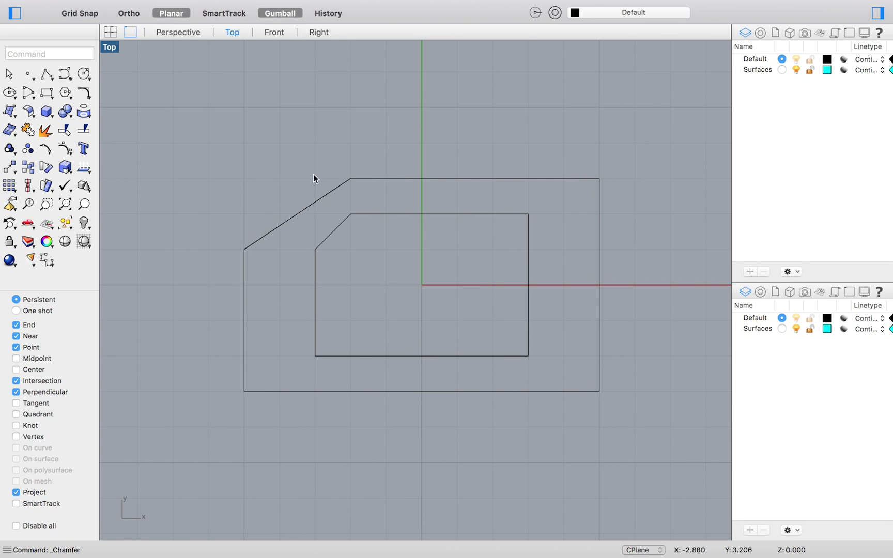
key(Return)
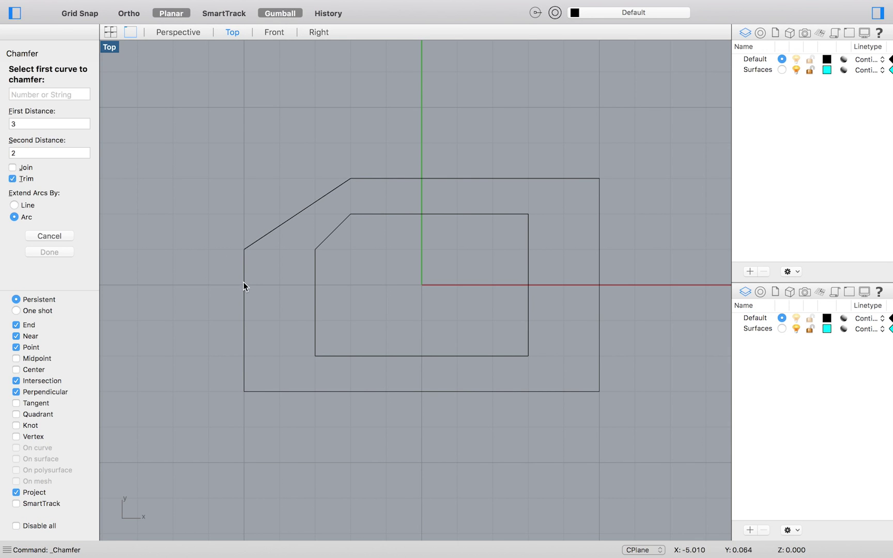
click(244, 305)
click(294, 392)
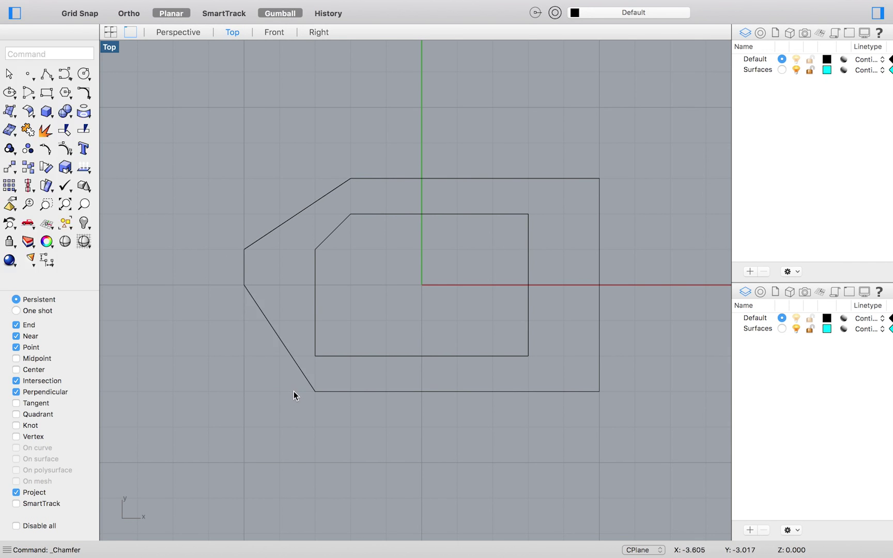
Chamfer the outer rectangle's remaining corners and make Surfaces the current layer.
key(Return)
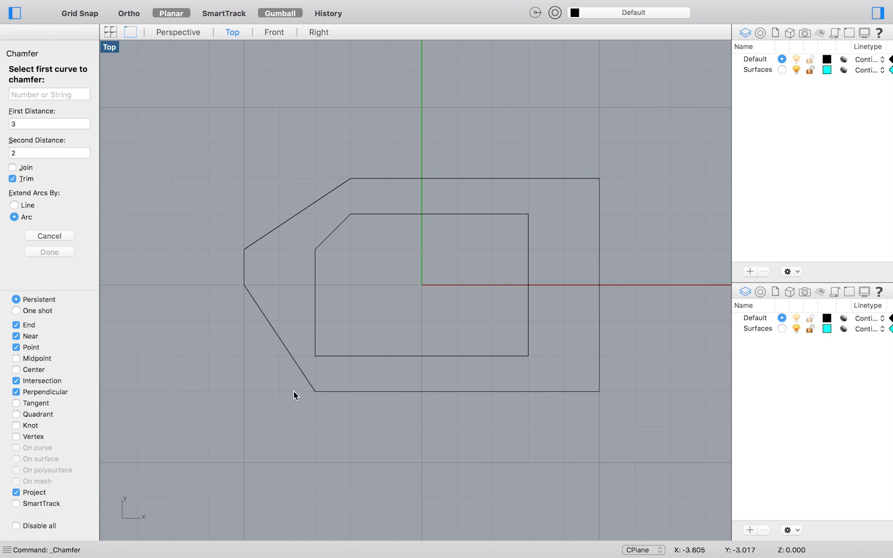
click(449, 392)
click(599, 355)
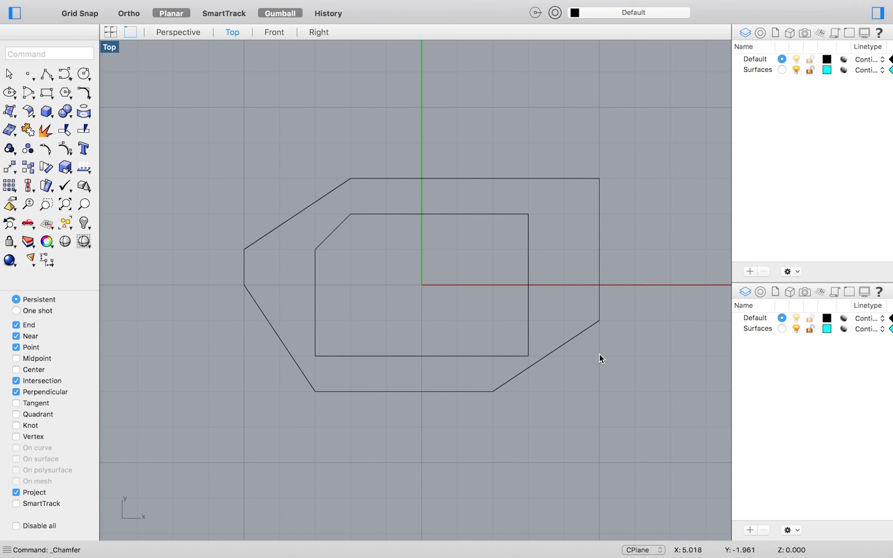
key(Return)
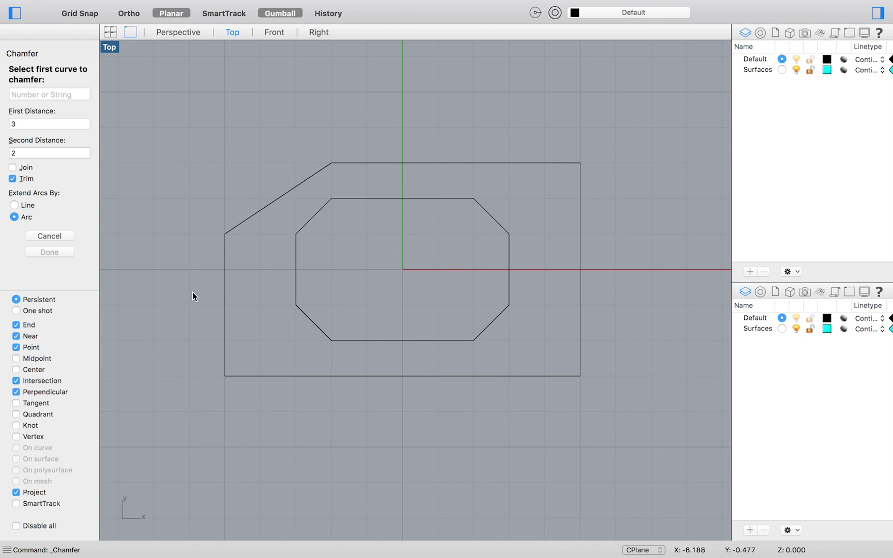
click(292, 376)
click(226, 348)
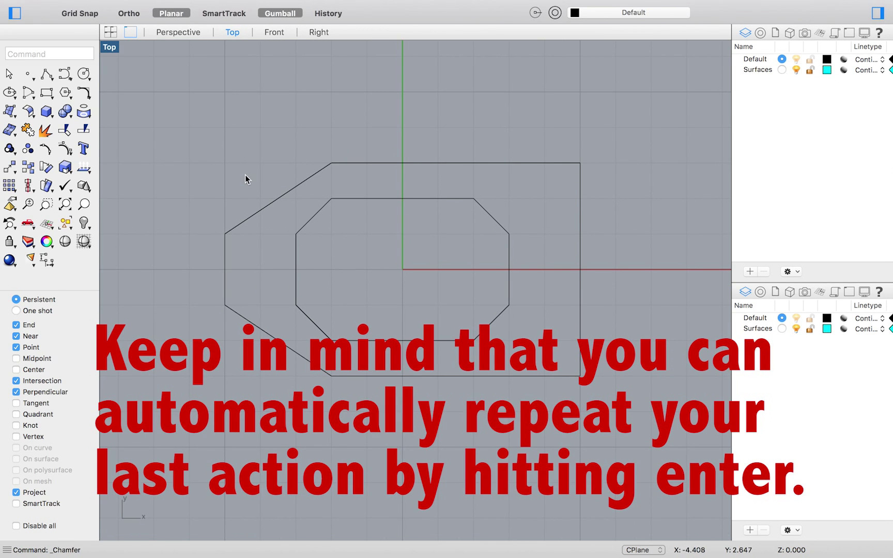
key(Return)
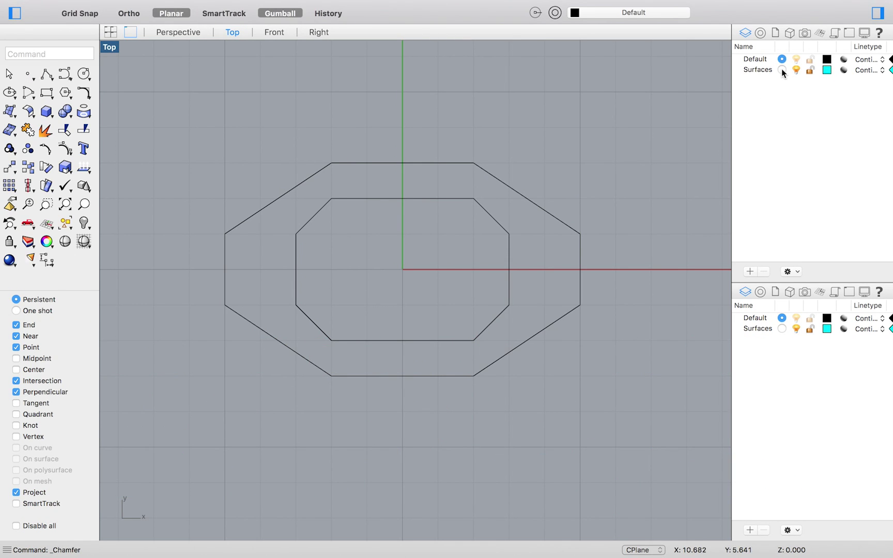
click(781, 69)
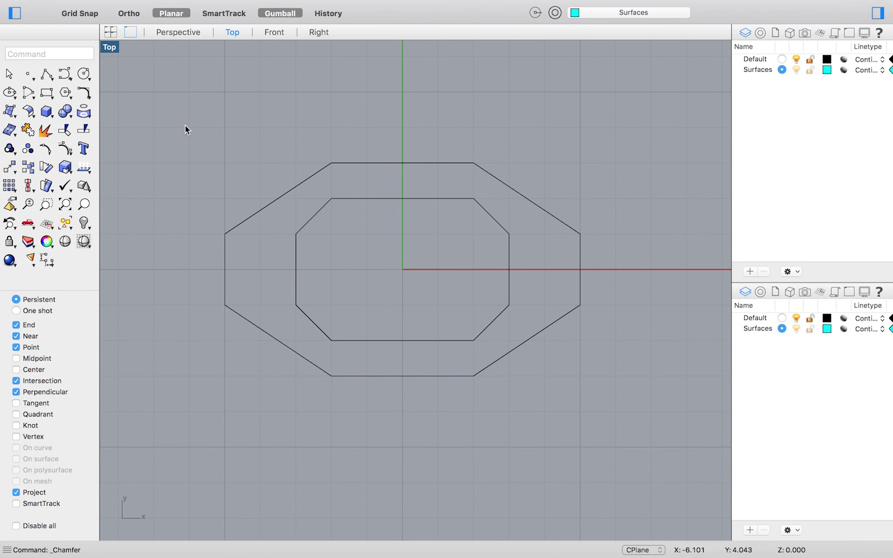
Show four viewports and check the octagon curves' heights in Top, Perspective, Front and Right.
click(111, 32)
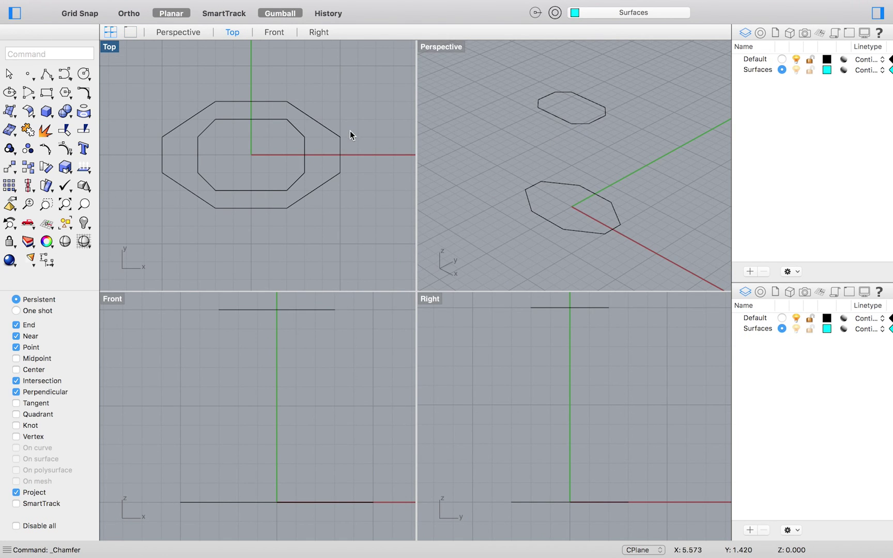
drag(363, 227, 250, 116)
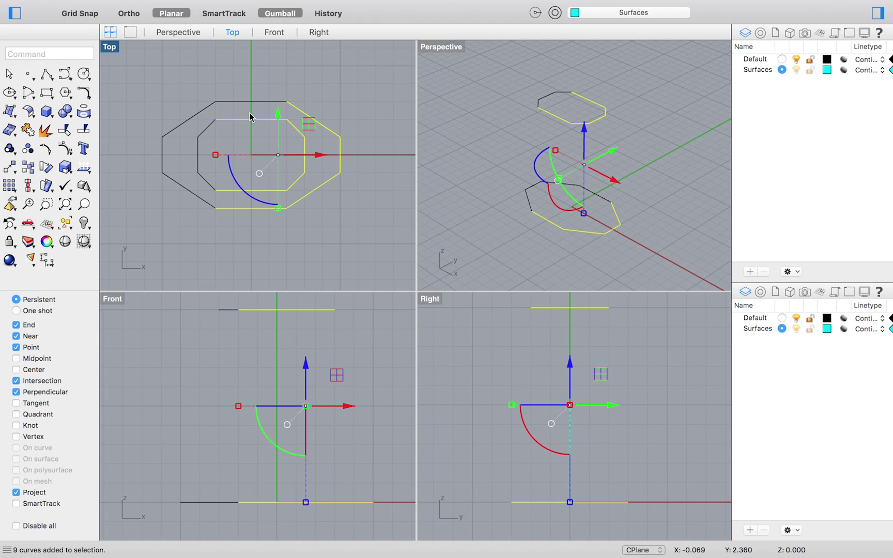
click(342, 204)
click(309, 194)
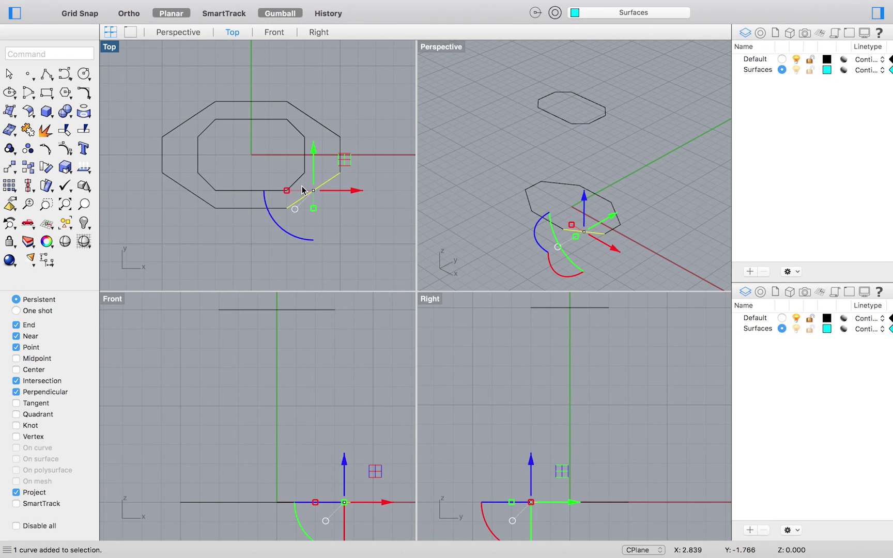
click(361, 221)
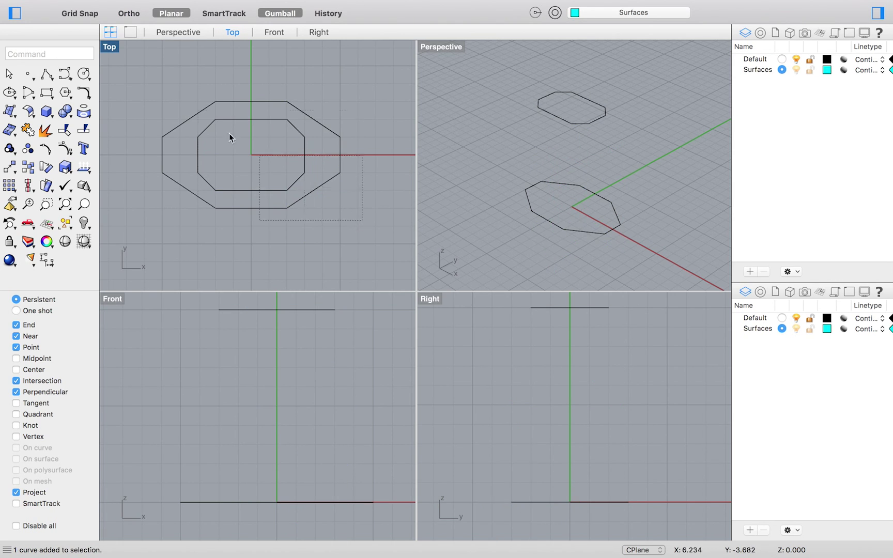
drag(132, 76, 131, 76)
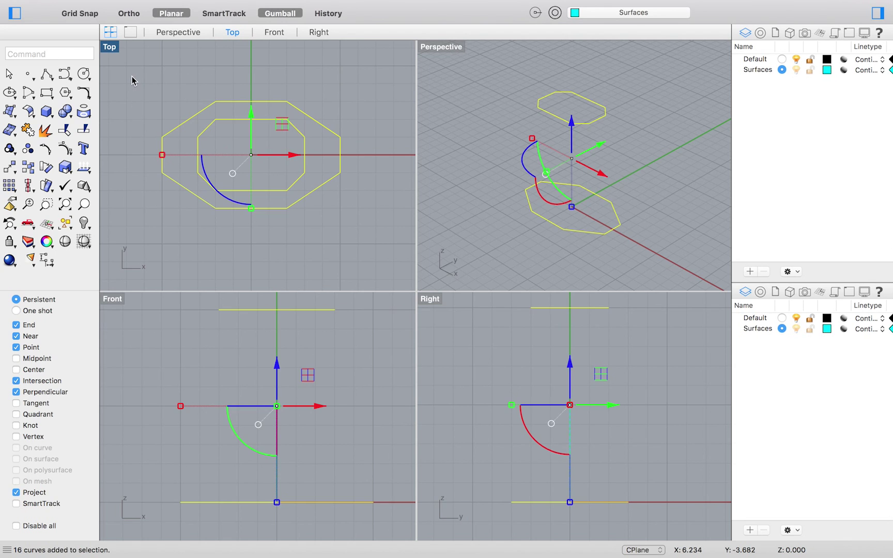
click(321, 181)
mouse_move(334, 4)
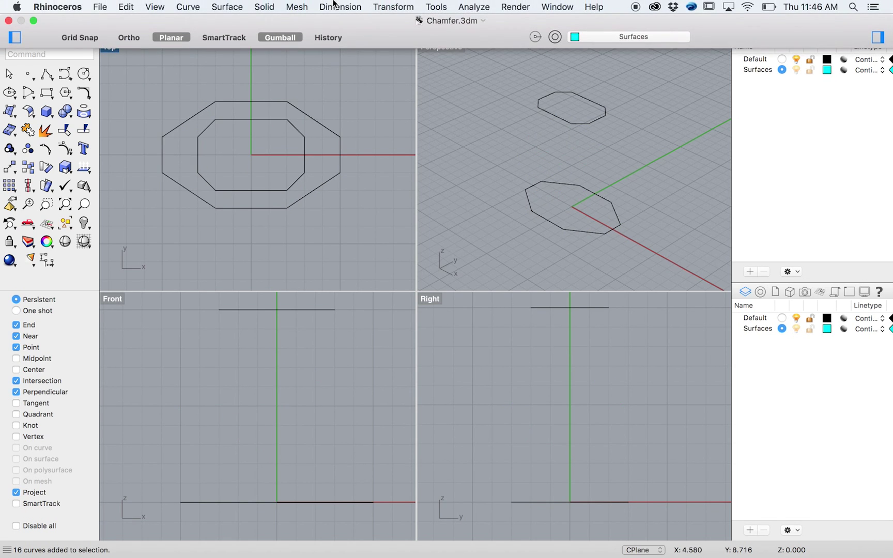
Select all curves using Edit > Select Objects > Curves.
click(126, 8)
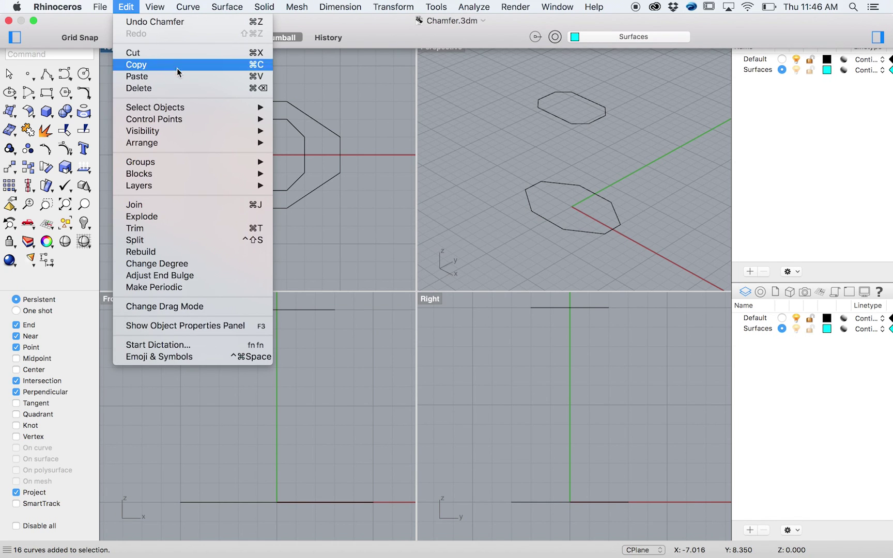
mouse_move(239, 108)
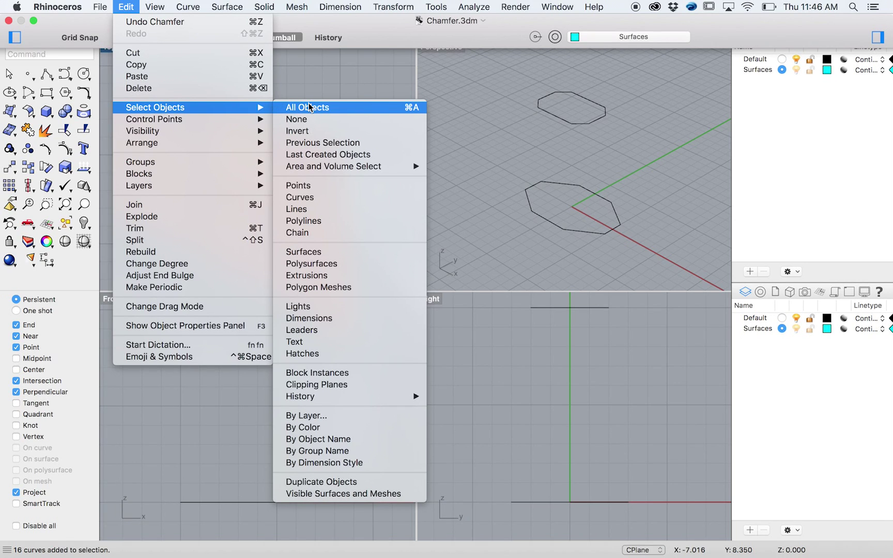
click(307, 200)
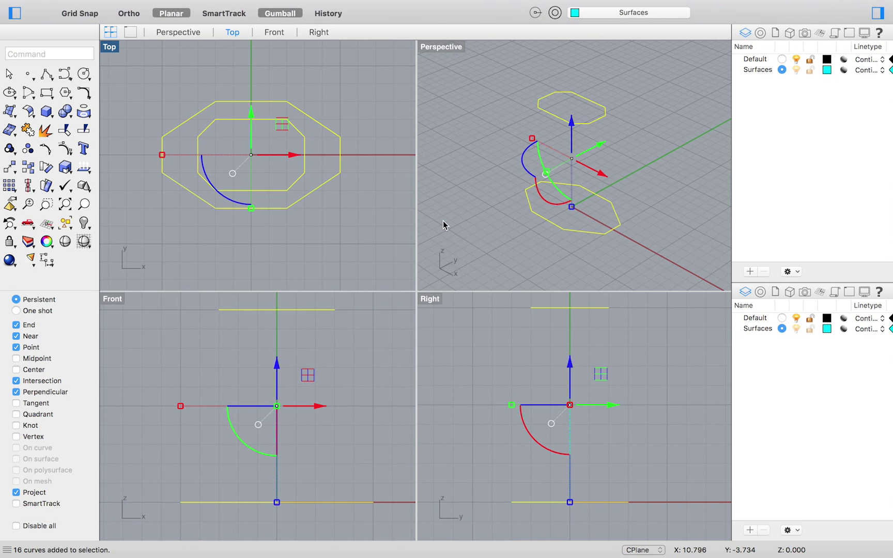
click(227, 7)
click(228, 34)
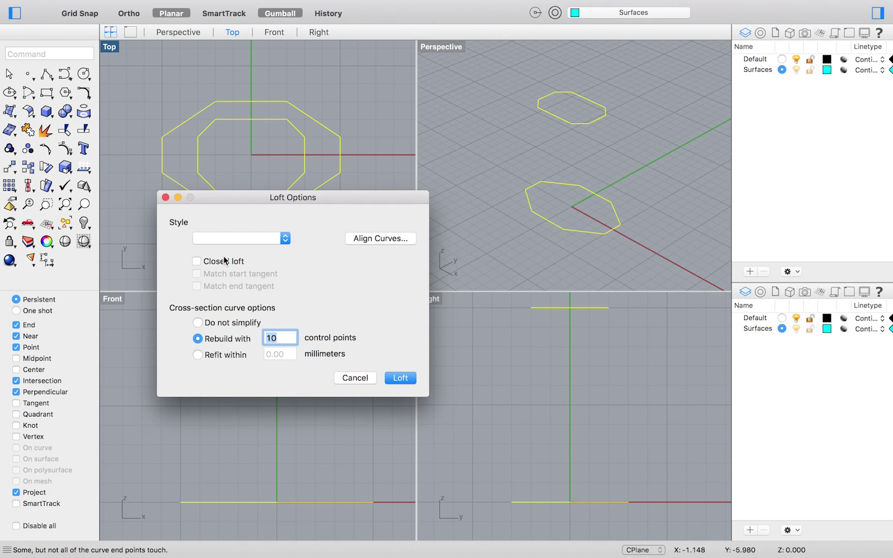
click(283, 238)
click(253, 217)
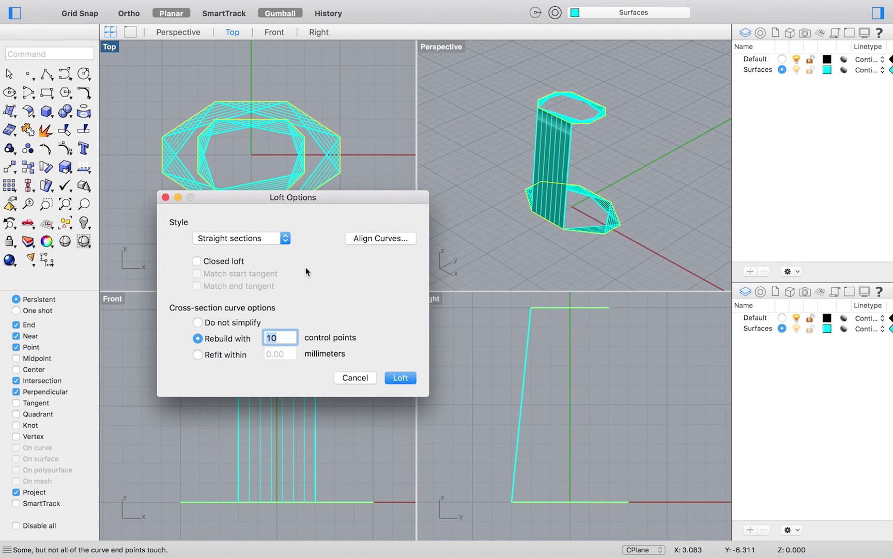
click(197, 261)
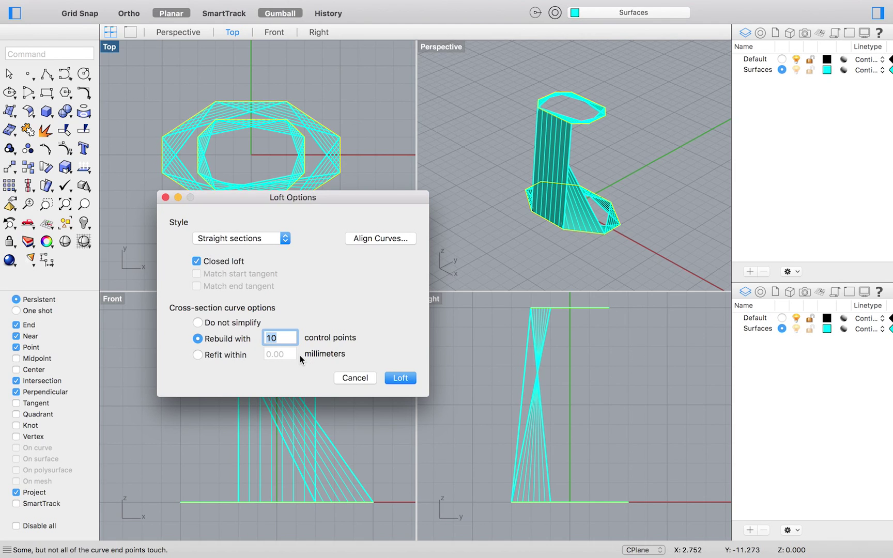
click(355, 378)
Join the 16 segments into two closed octagons and select both.
text(j)
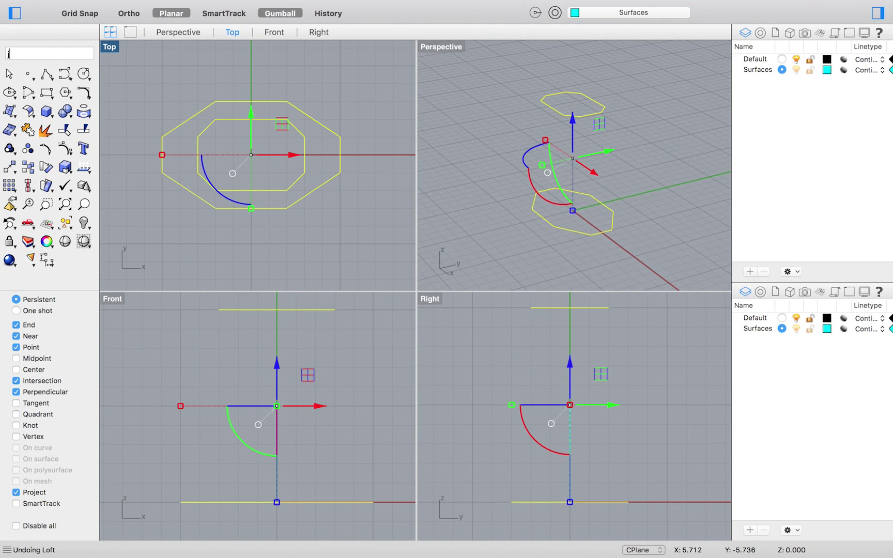
text(oin)
key(Return)
key(Escape)
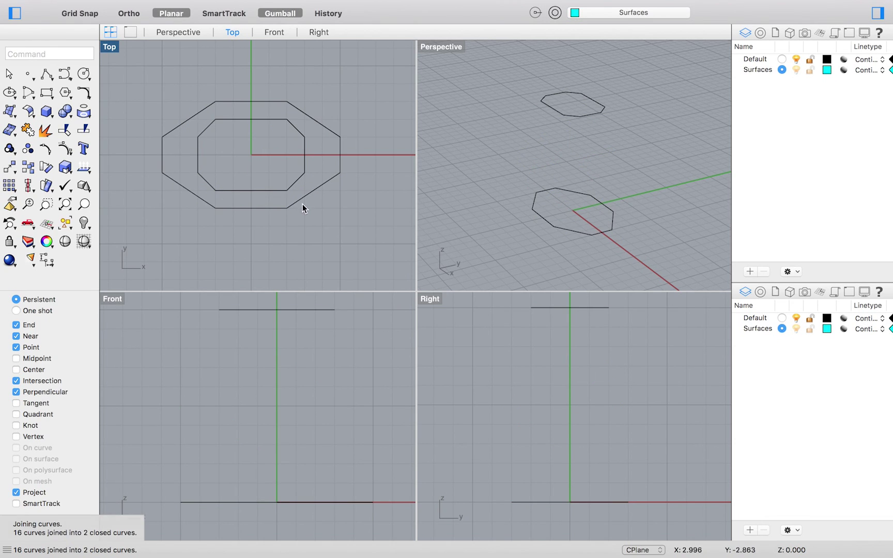
click(302, 207)
click(331, 220)
click(289, 187)
key(super+a)
click(227, 7)
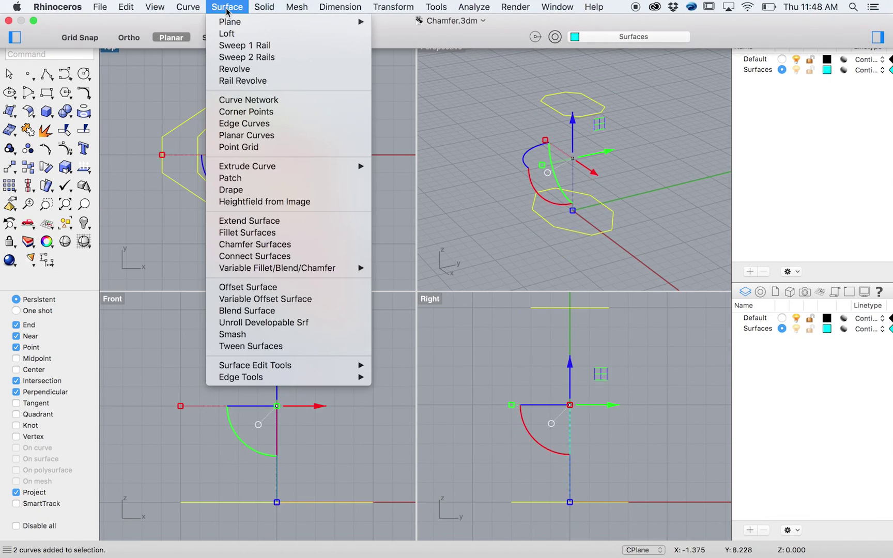
Loft the two octagons with Straight sections and Do not simplify into a tapered tube.
click(230, 33)
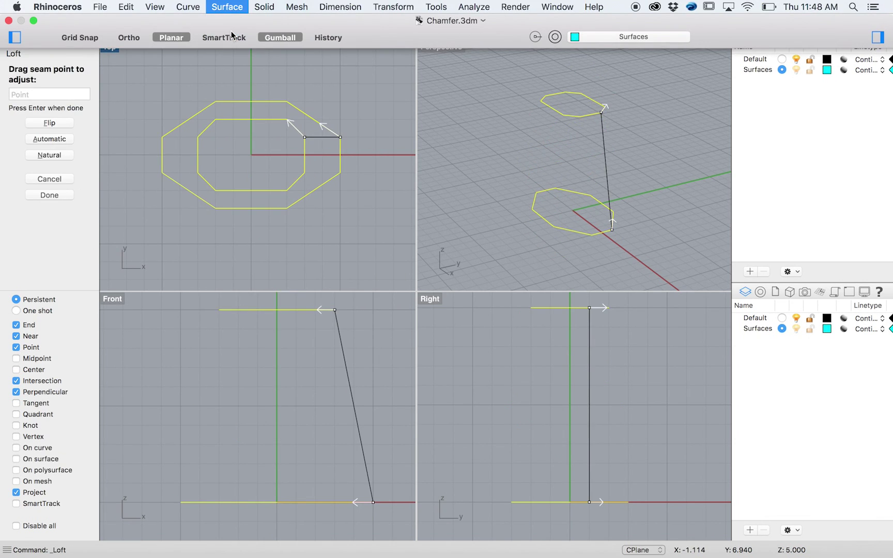
key(Return)
click(285, 239)
click(286, 241)
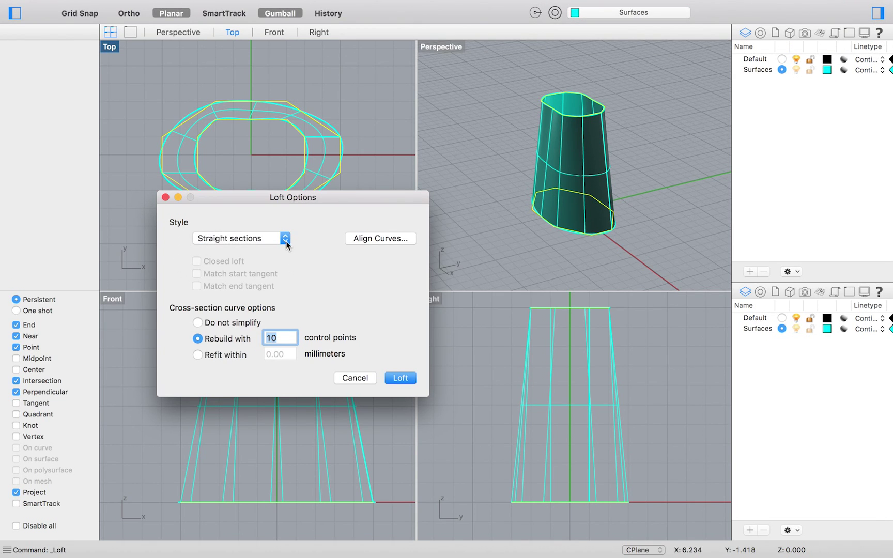
click(198, 322)
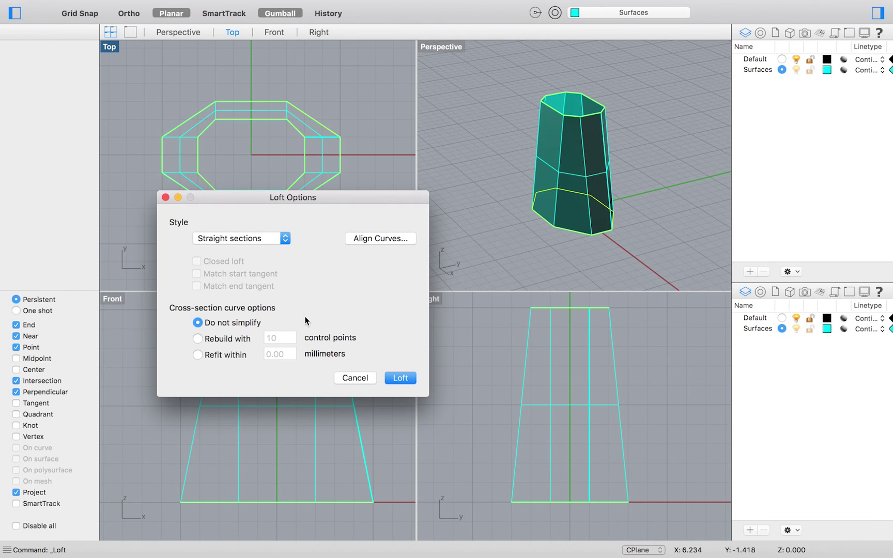
click(399, 380)
click(602, 268)
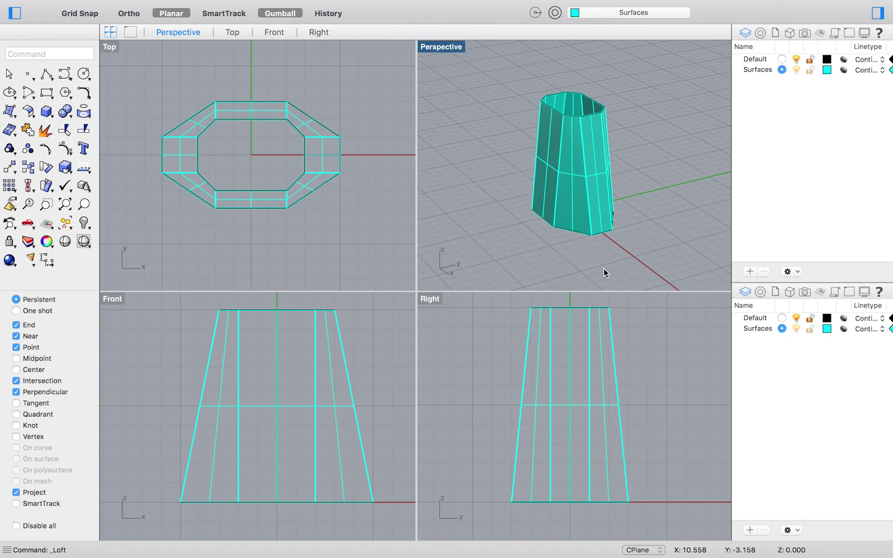
scroll(632, 251, right, 10)
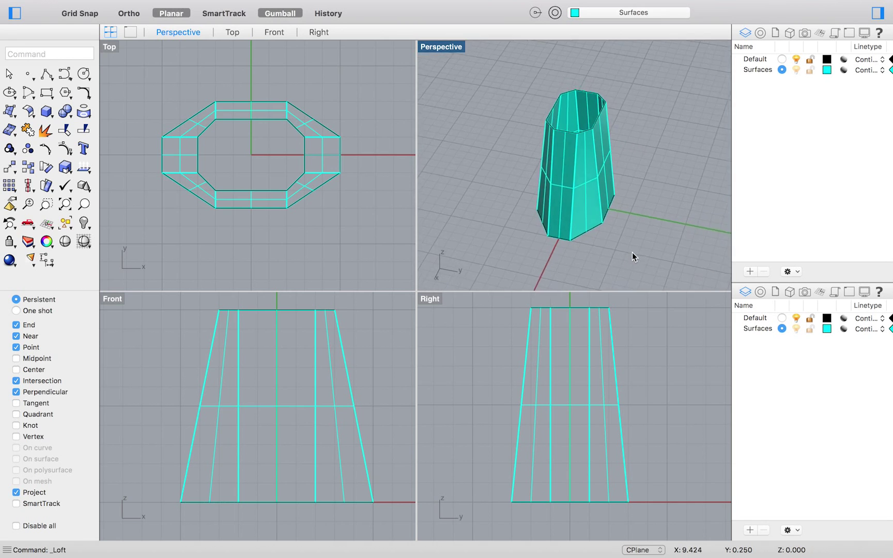
scroll(632, 252, right, 10)
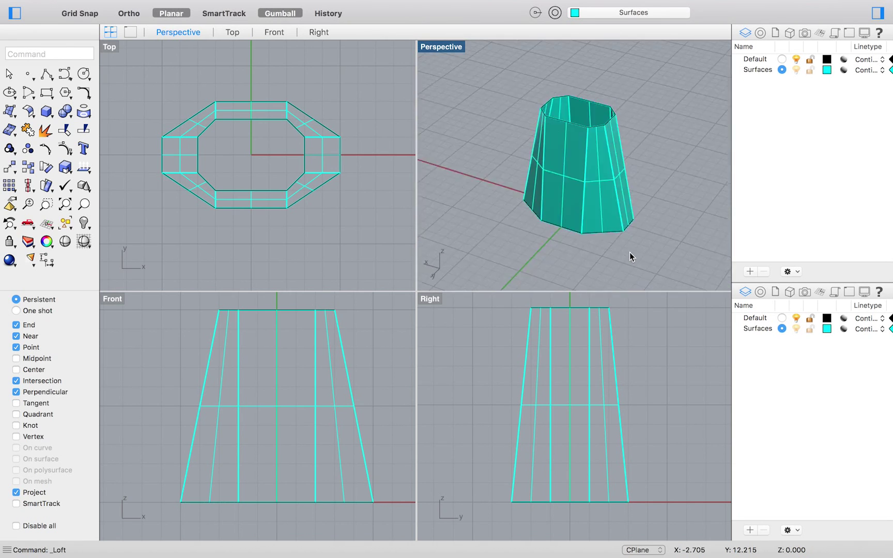
scroll(629, 255, up, 10)
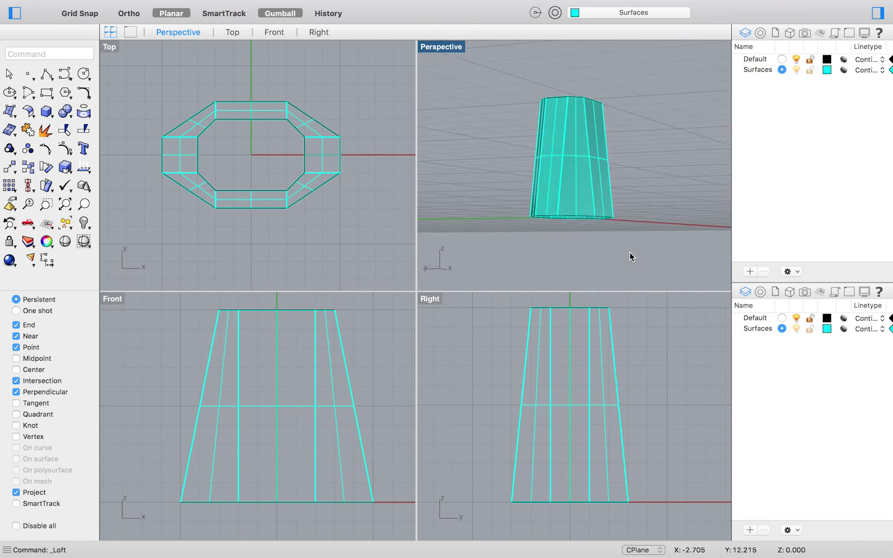
scroll(629, 255, down, 10)
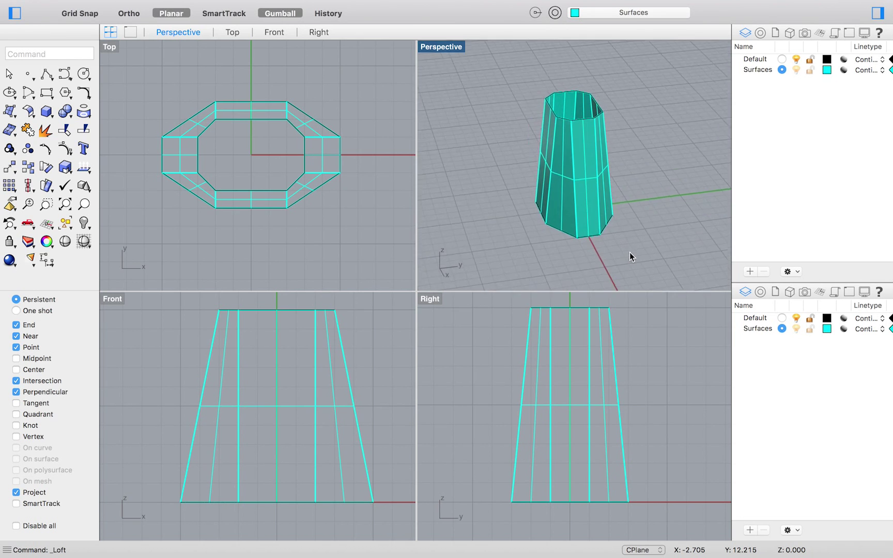
scroll(641, 212, down, 10)
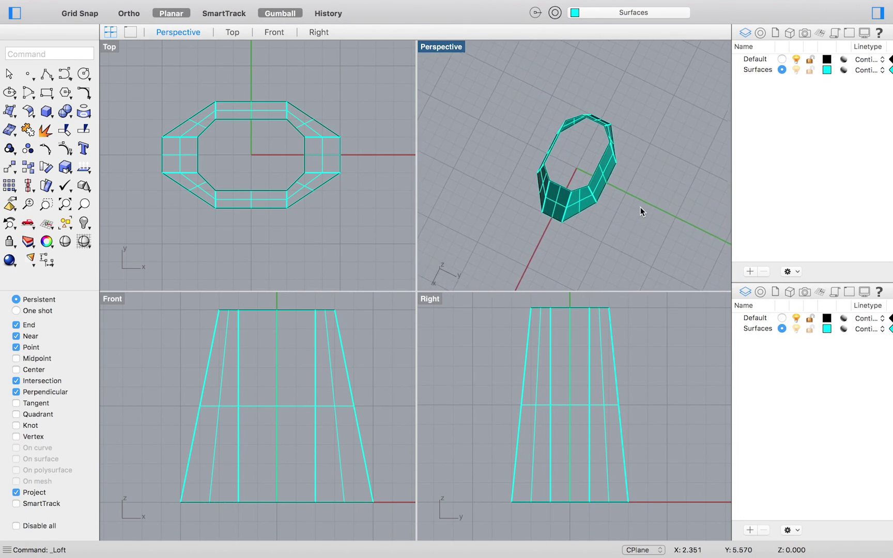
scroll(641, 212, right, 10)
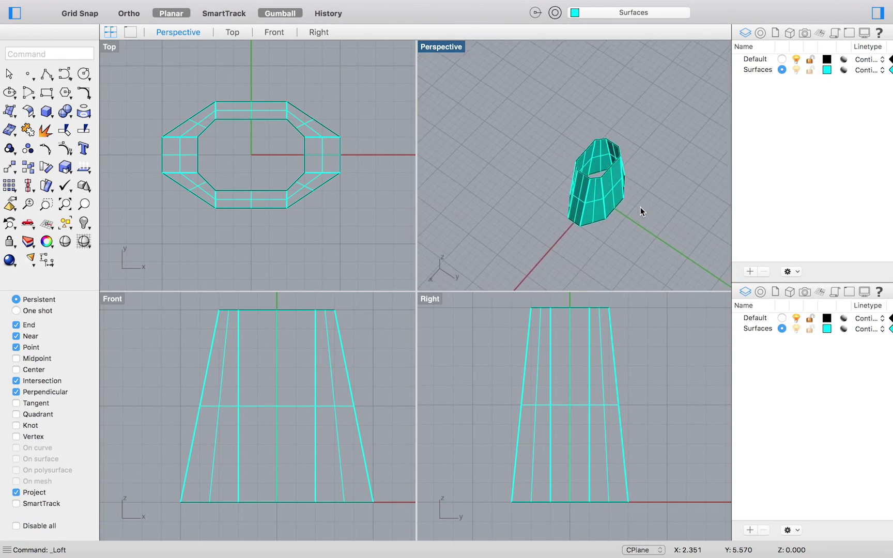
scroll(640, 212, right, 10)
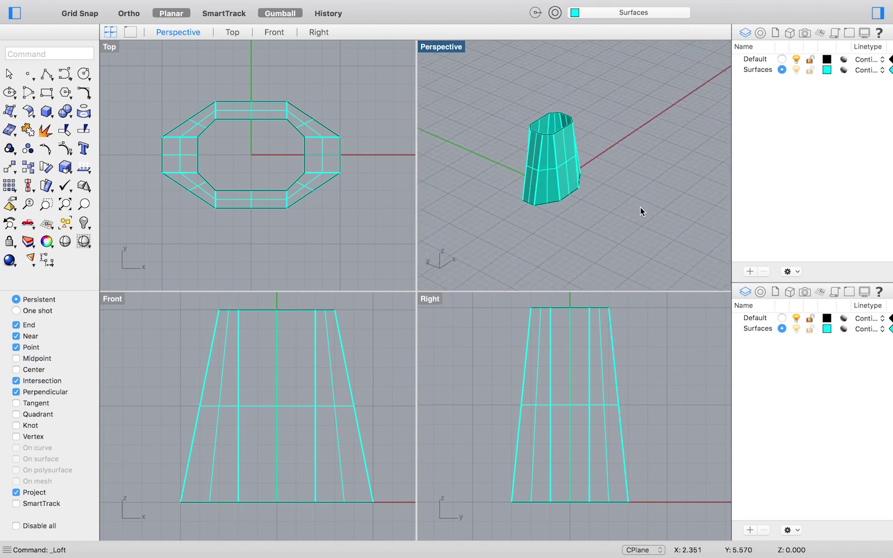